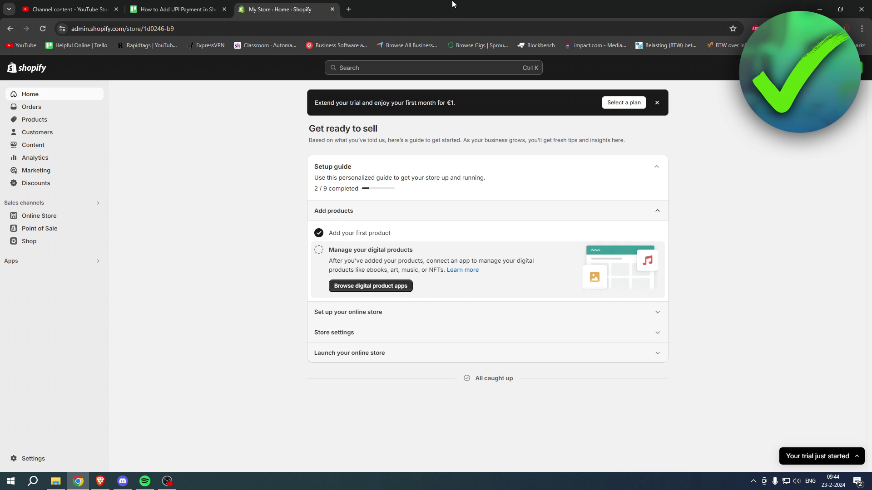
Go to the store's Payments settings
{"action": "left_click", "coordinate": [30, 459]}
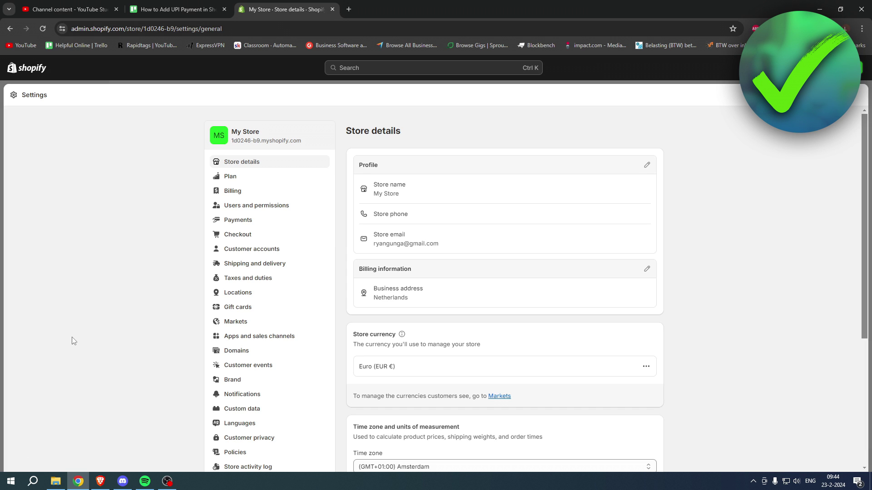
{"action": "left_click", "coordinate": [240, 225]}
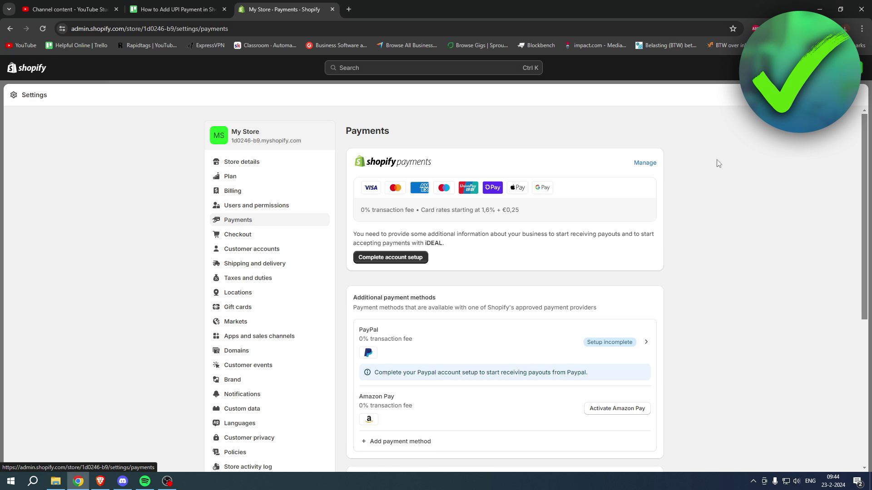
{"action": "scroll", "coordinate": [710, 278], "scroll_direction": "down", "scroll_amount": 1}
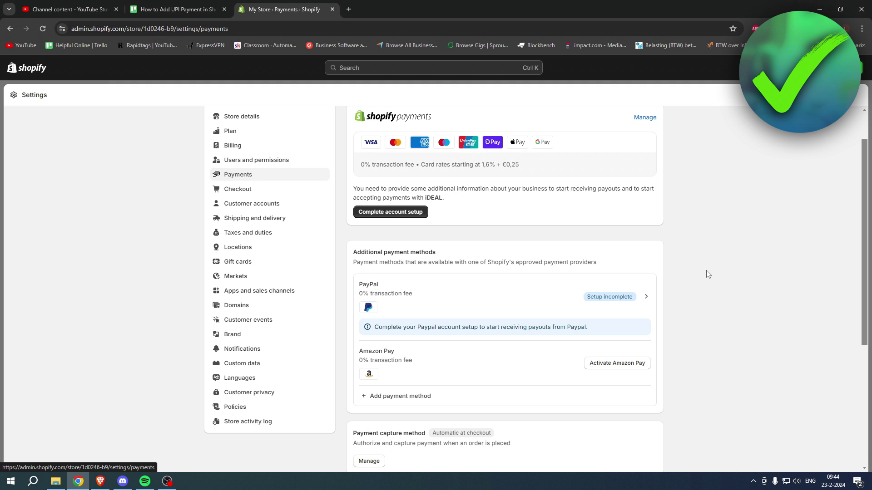
{"action": "scroll", "coordinate": [707, 275], "scroll_direction": "down", "scroll_amount": 2}
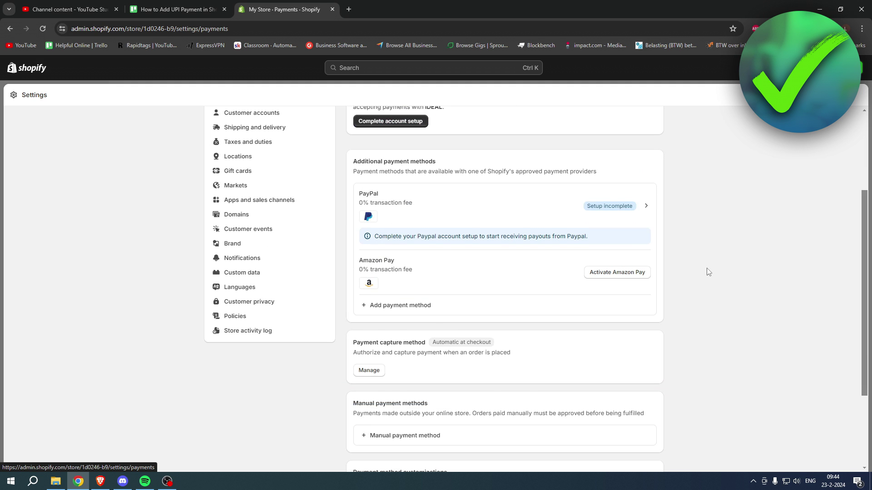
Filter payment methods by 'upi', select UPI and open the PingPong Checkout provider
{"action": "left_click", "coordinate": [390, 308]}
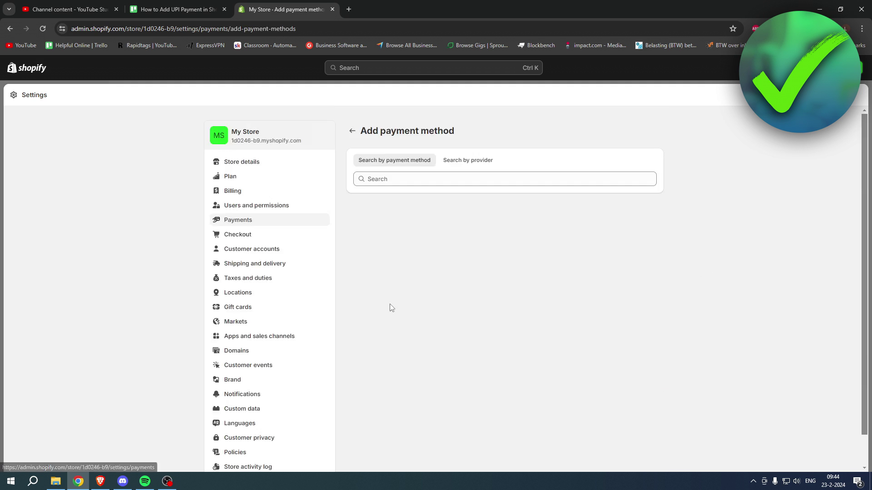
{"action": "left_click", "coordinate": [424, 181]}
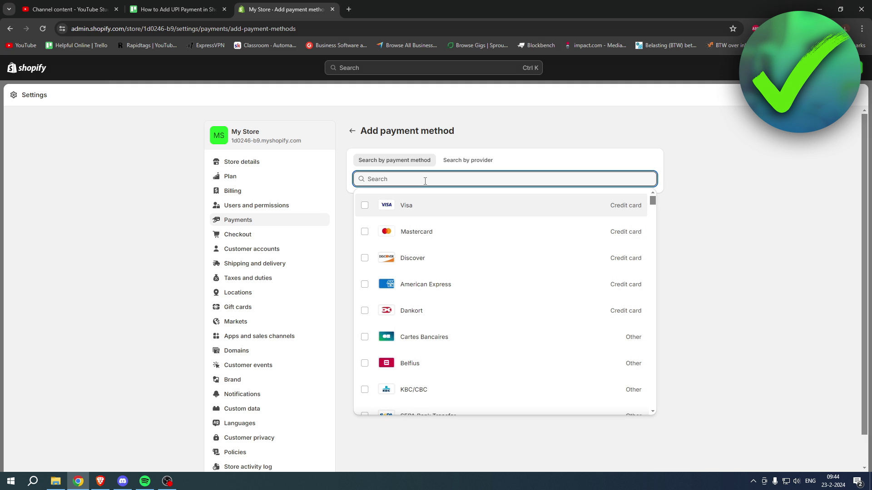
{"action": "type", "text": "upi"}
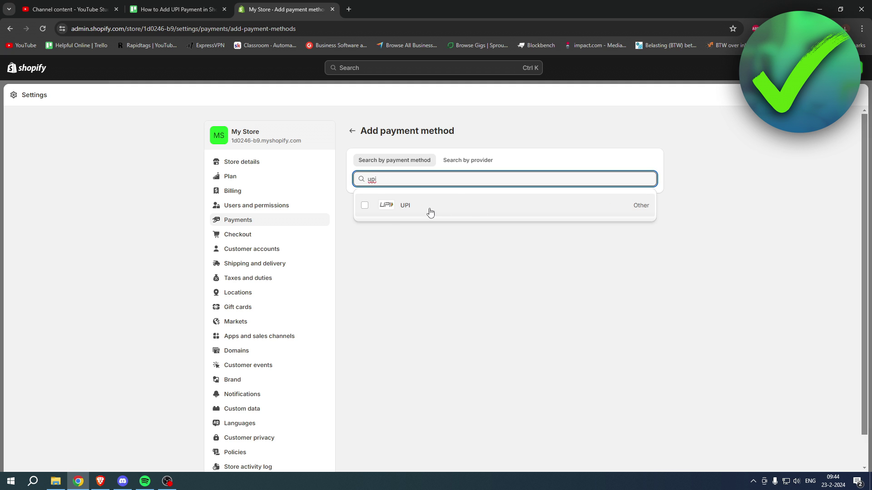
{"action": "key", "text": "BackSpace"}
{"action": "key", "text": "BackSpace"}
{"action": "key", "text": "BackSpace"}
{"action": "left_click", "coordinate": [809, 203]}
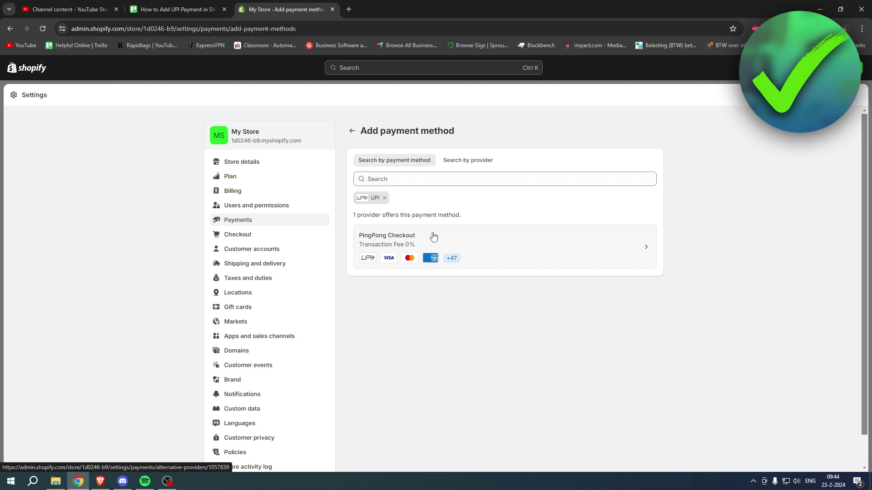
{"action": "left_click", "coordinate": [645, 250]}
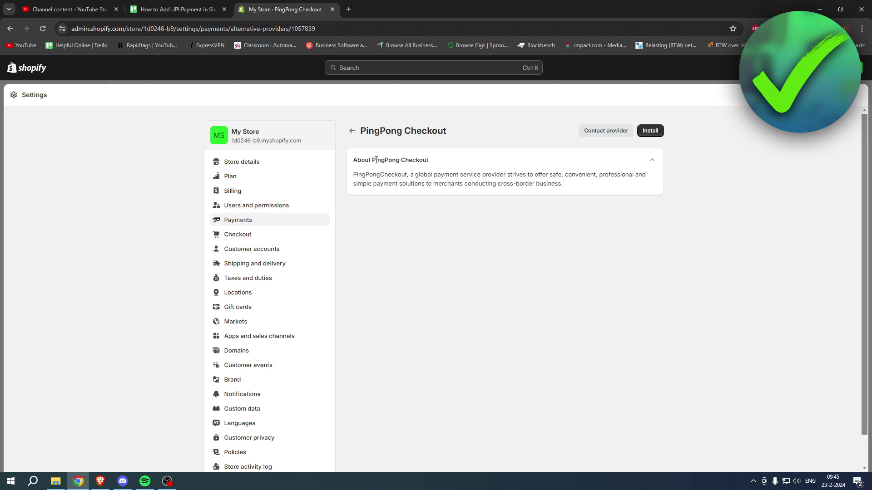
Install PingPong Checkout and approve its permissions request
{"action": "left_click", "coordinate": [651, 132]}
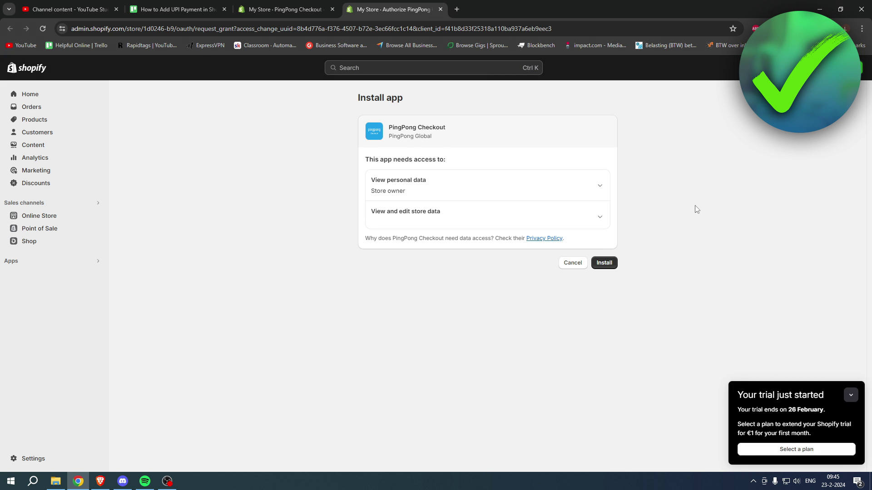
{"action": "left_click", "coordinate": [608, 264]}
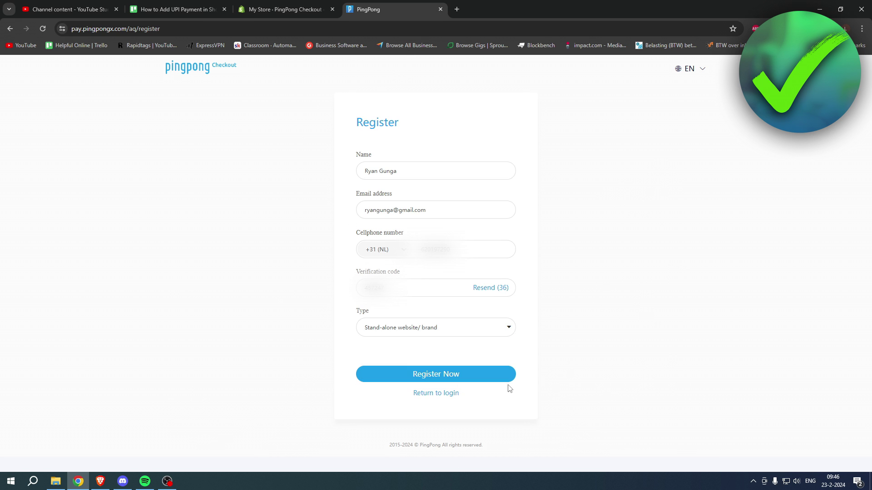
Submit the PingPong registration and follow the HERE link in the confirmation email
{"action": "left_click", "coordinate": [465, 378]}
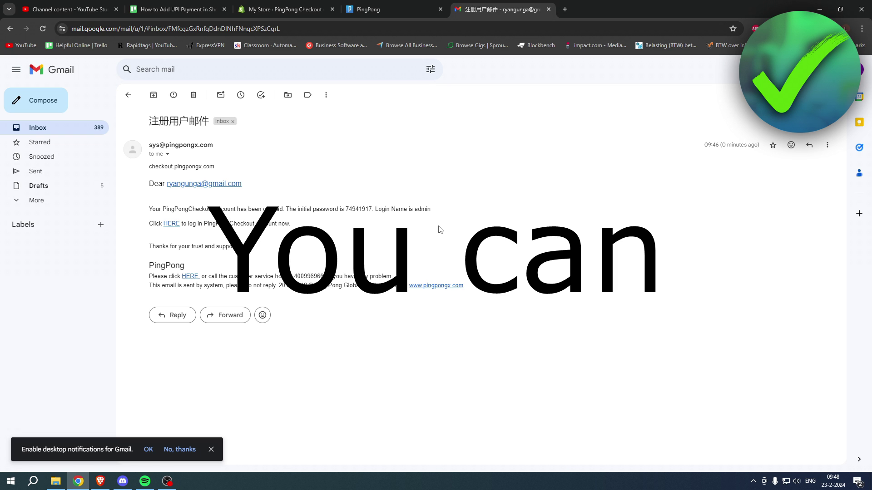
{"action": "left_click", "coordinate": [171, 223]}
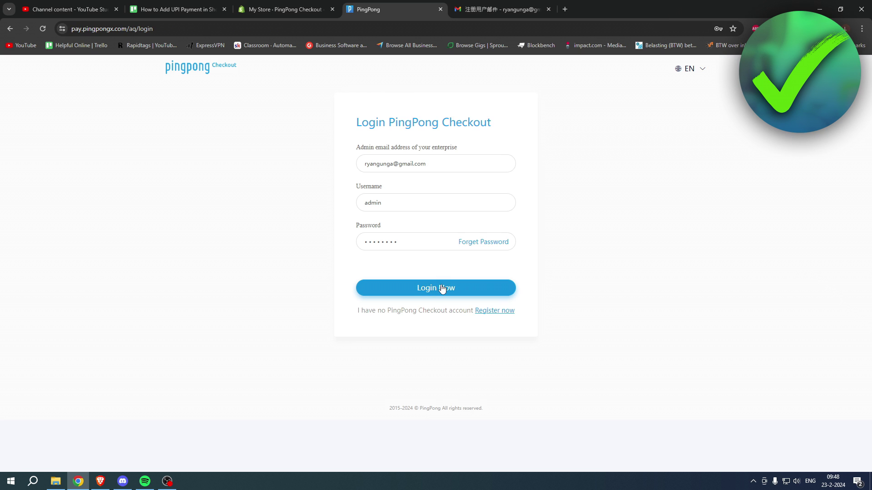
Log in to PingPong and confirm 虚拟商品/服务 (virtual goods/services) as the trade type
{"action": "left_click", "coordinate": [440, 289]}
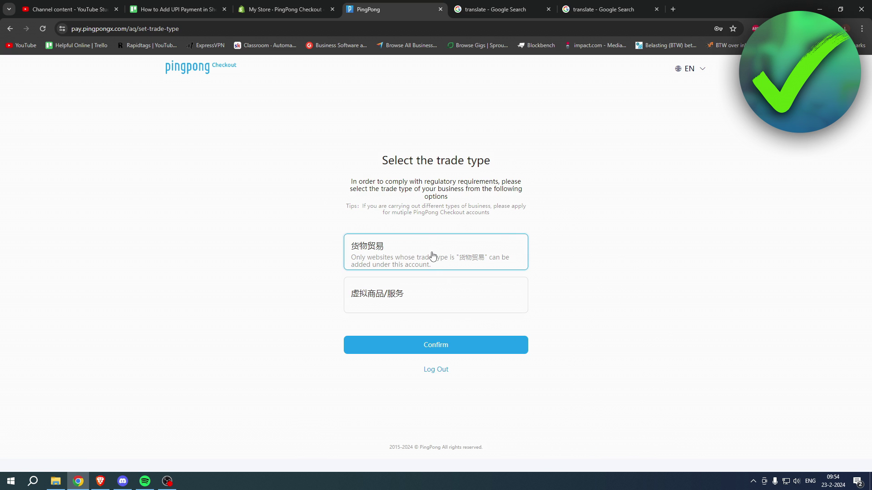
{"action": "left_click", "coordinate": [480, 295]}
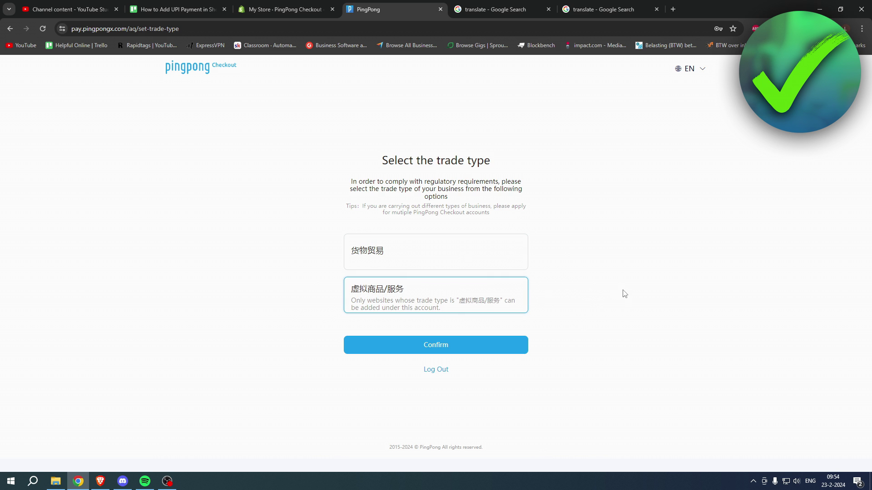
{"action": "left_click", "coordinate": [485, 10]}
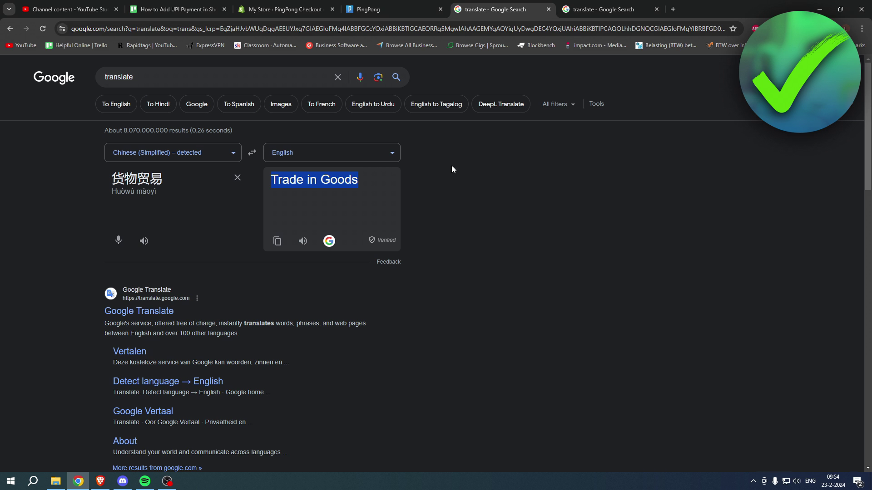
{"action": "key", "text": "ctrl+Tab"}
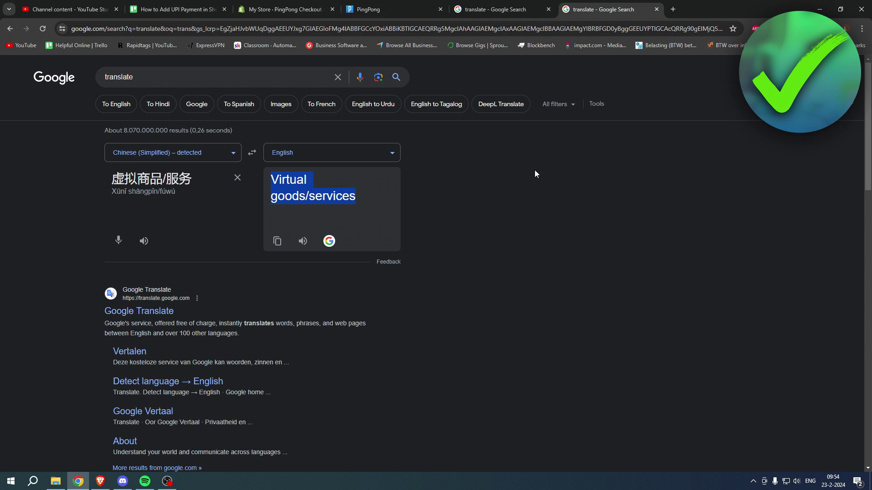
{"action": "left_click", "coordinate": [410, 7]}
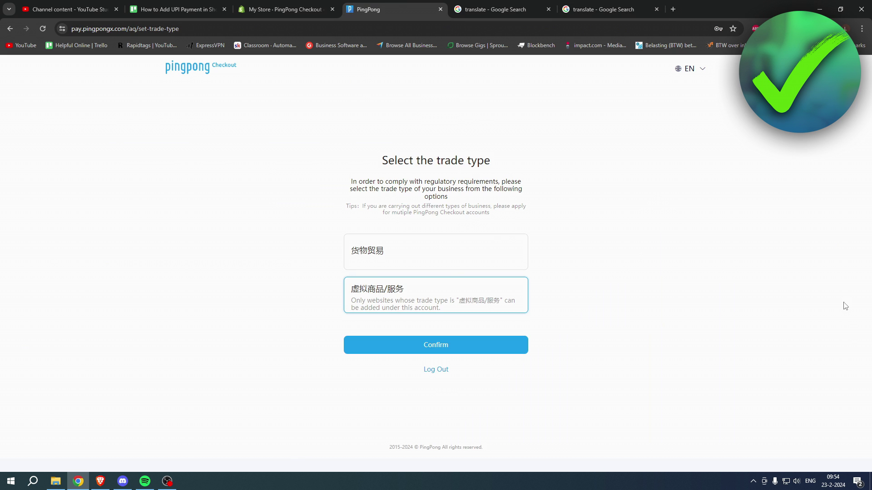
{"action": "left_click", "coordinate": [456, 349]}
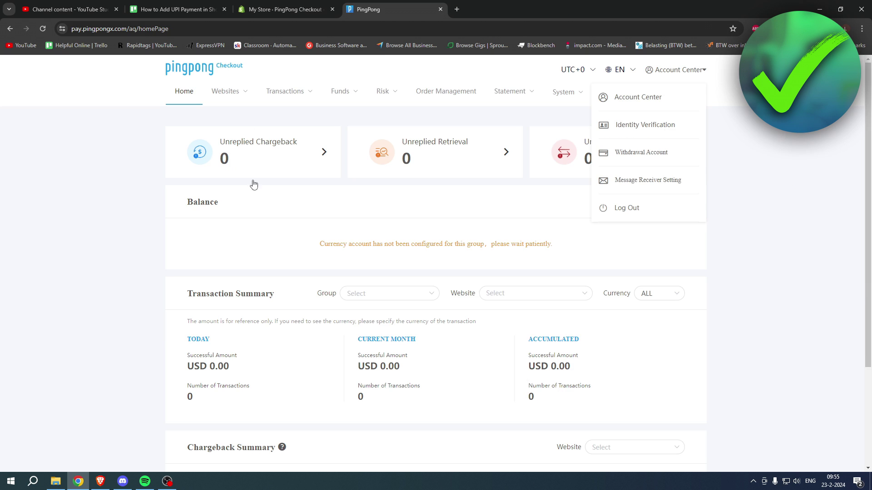
In Shopify, search payment methods for UPI and reopen PingPong Checkout
{"action": "left_click", "coordinate": [298, 5]}
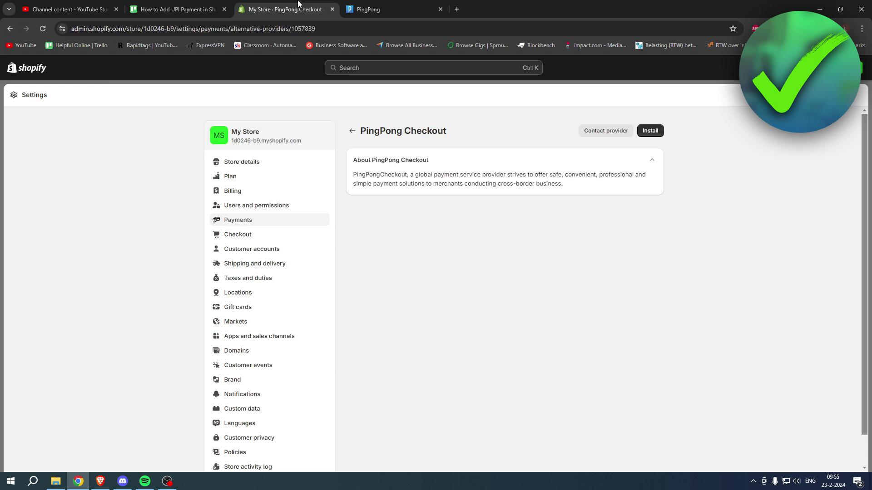
{"action": "left_click", "coordinate": [353, 131]}
{"action": "left_click", "coordinate": [458, 177]}
{"action": "type", "text": "upi"}
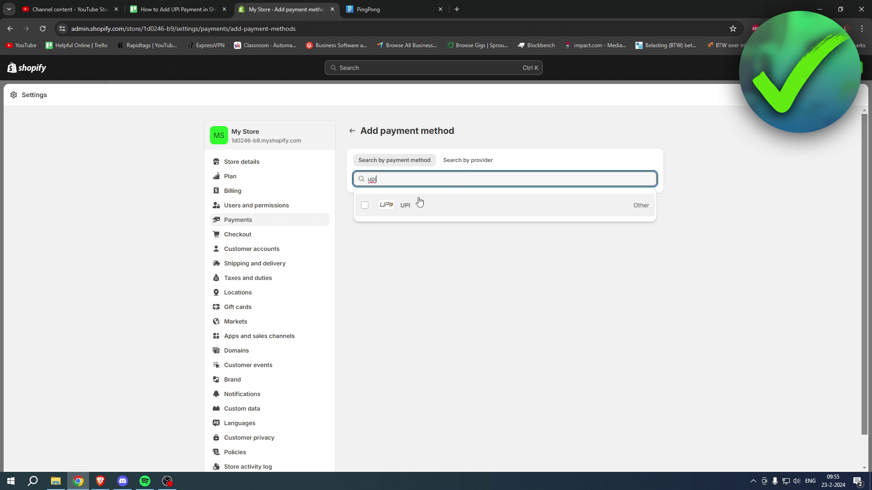
{"action": "left_click", "coordinate": [399, 209]}
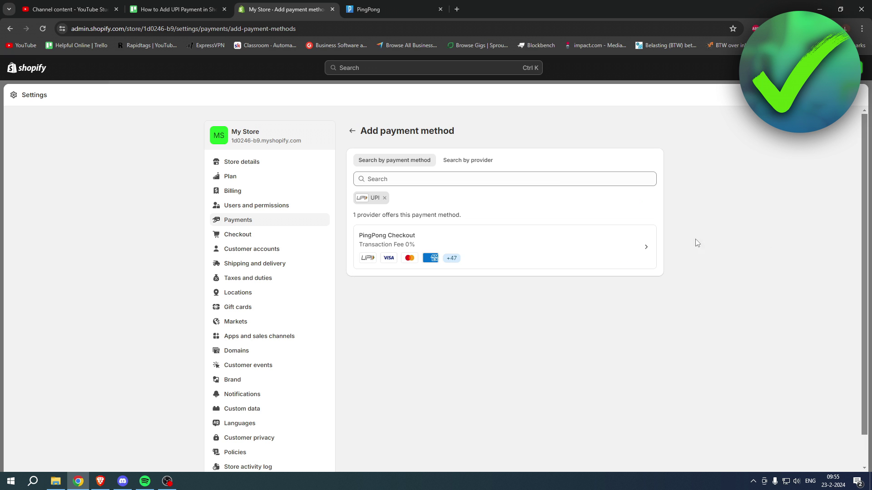
{"action": "left_click", "coordinate": [596, 246]}
Install PingPong Checkout and log in to the PingPong account
{"action": "left_click", "coordinate": [656, 133]}
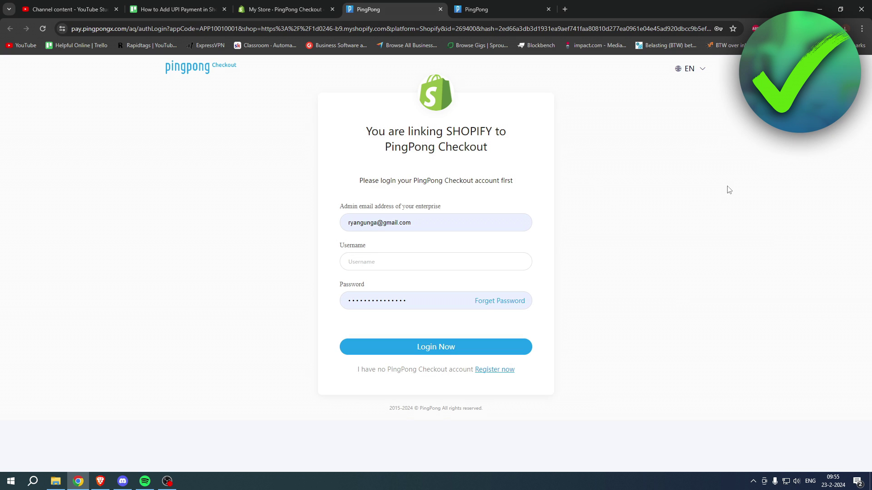
{"action": "left_click", "coordinate": [517, 261]}
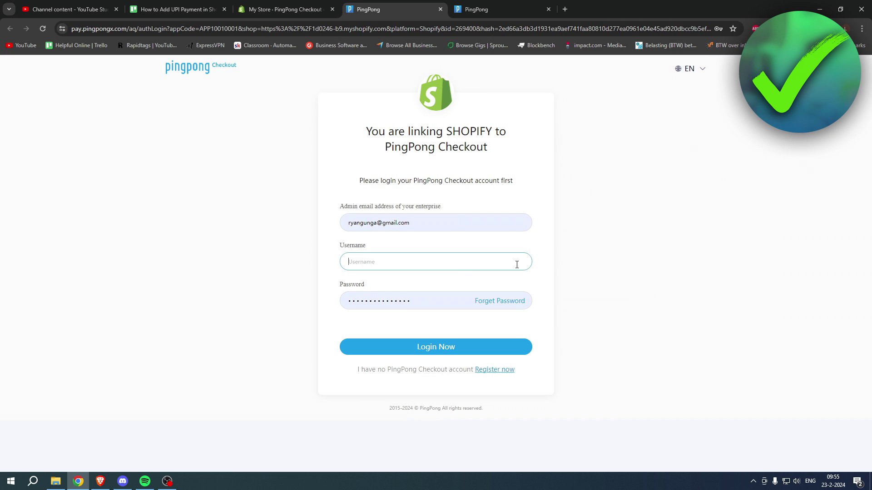
{"action": "key", "text": "Return"}
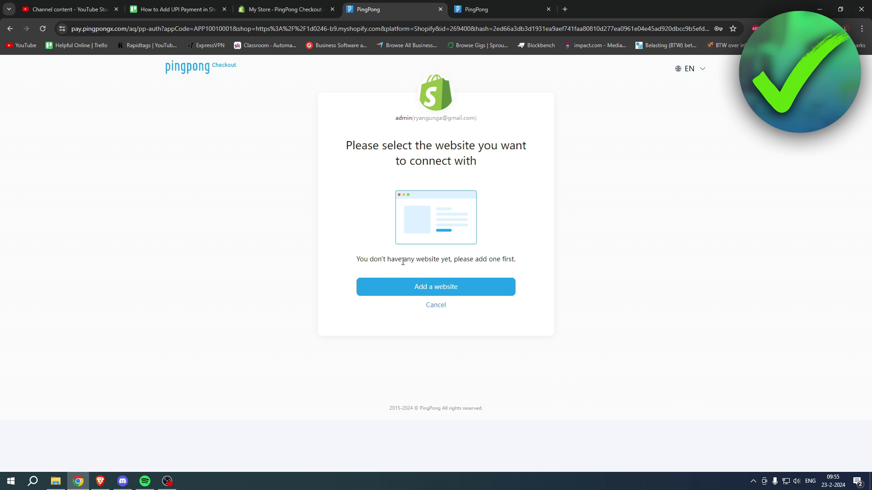
Add a website with trade type Digital Goods and Shopify as the independent website
{"action": "left_click", "coordinate": [436, 289]}
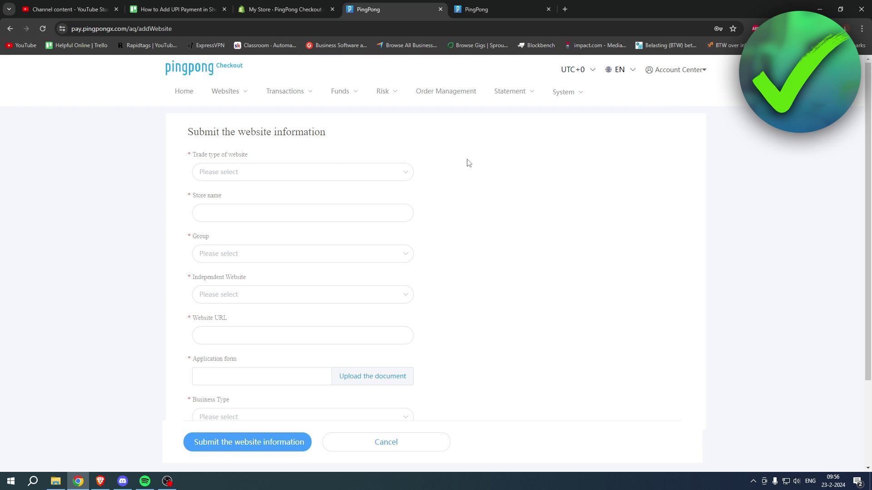
{"action": "scroll", "coordinate": [468, 168], "scroll_direction": "down", "scroll_amount": 3}
{"action": "scroll", "coordinate": [469, 167], "scroll_direction": "up", "scroll_amount": 3}
{"action": "left_click", "coordinate": [404, 172]}
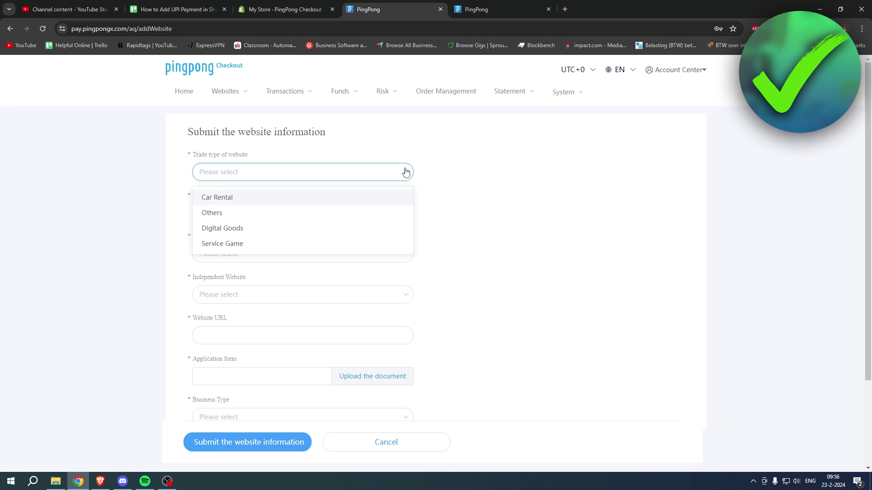
{"action": "left_click", "coordinate": [395, 228]}
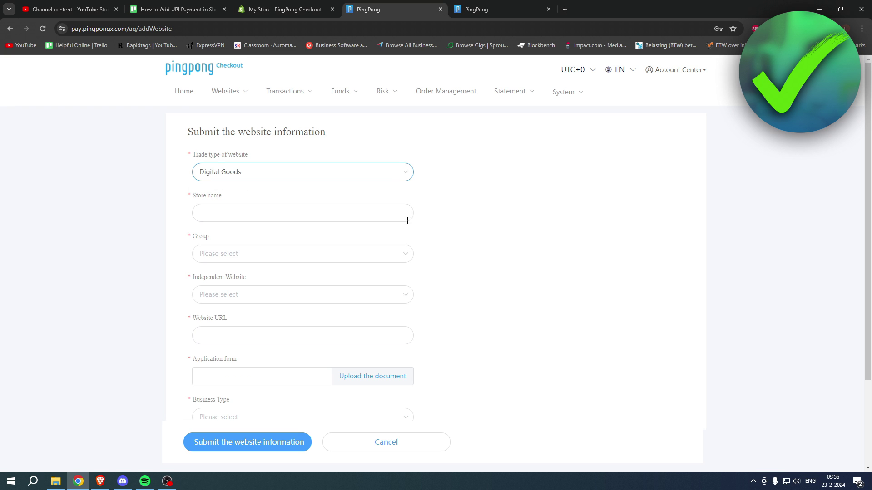
{"action": "scroll", "coordinate": [485, 210], "scroll_direction": "down", "scroll_amount": 1}
{"action": "left_click", "coordinate": [394, 163]}
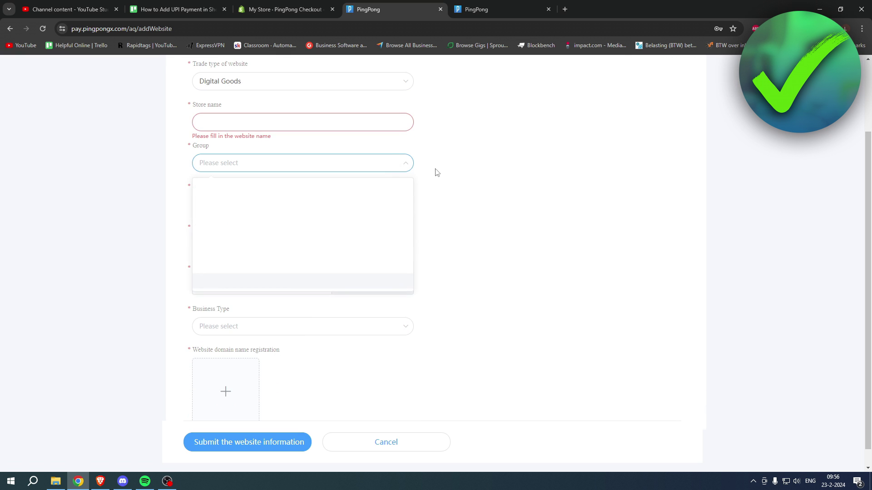
{"action": "left_click", "coordinate": [448, 190]}
{"action": "left_click", "coordinate": [386, 205]}
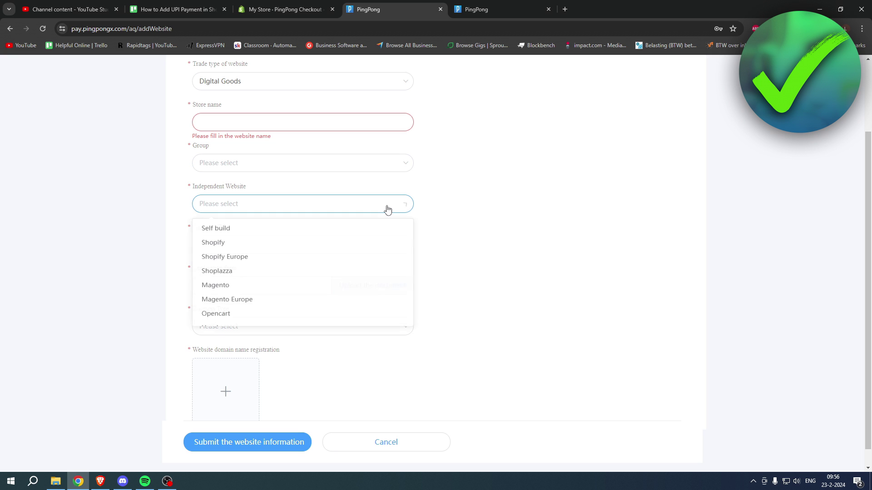
{"action": "left_click", "coordinate": [321, 245]}
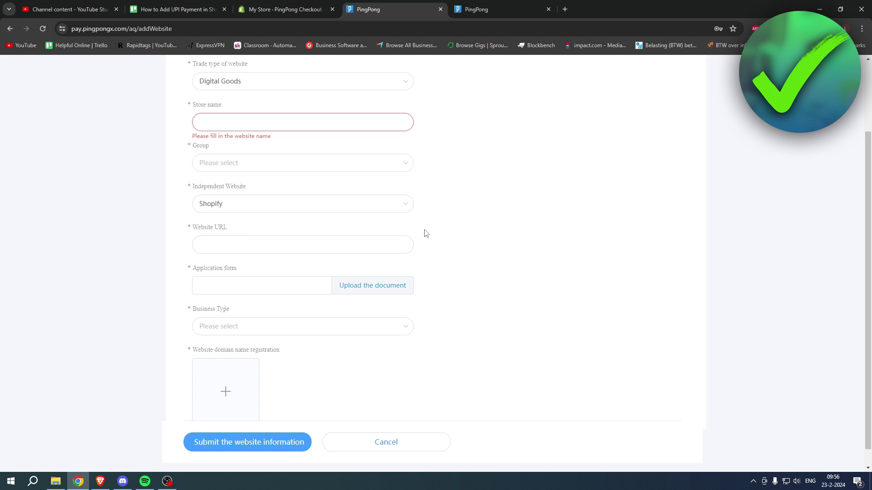
Set Business Type to existing transaction history, then return to Shopify
{"action": "left_click_drag", "start_coordinate": [229, 229], "coordinate": [188, 230]}
{"action": "left_click", "coordinate": [432, 242]}
{"action": "scroll", "coordinate": [432, 243], "scroll_direction": "down", "scroll_amount": 1}
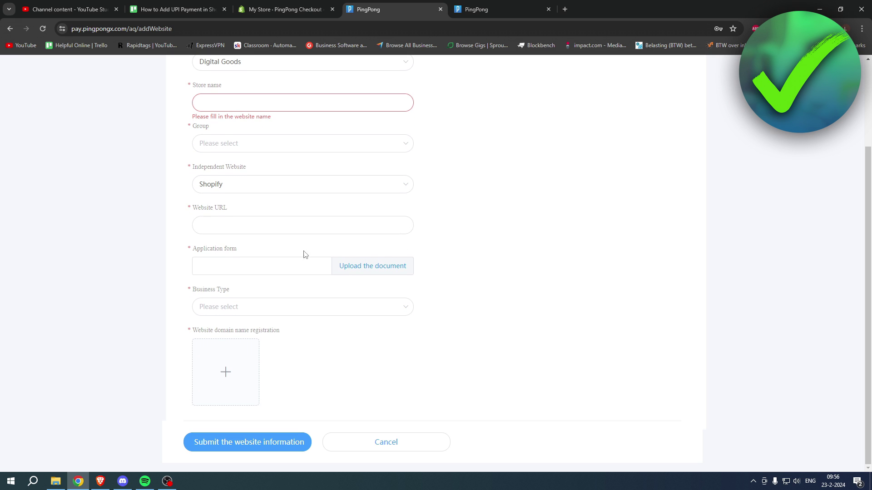
{"action": "left_click", "coordinate": [380, 311]}
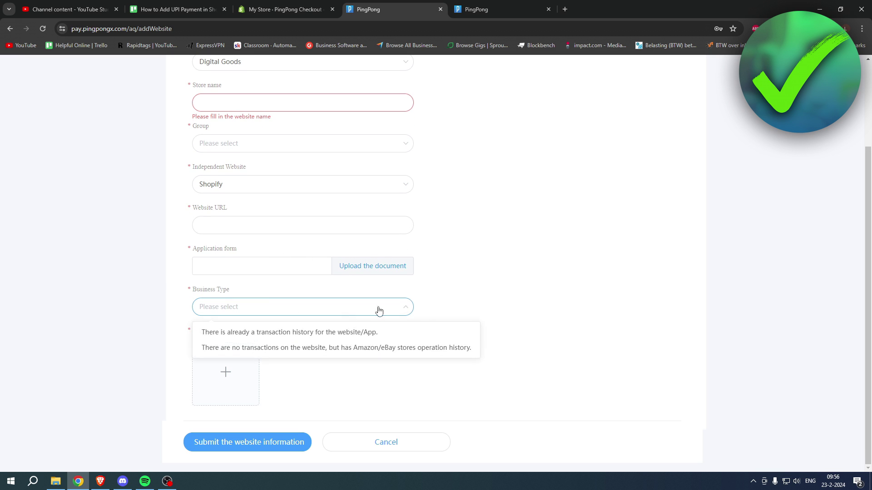
{"action": "left_click", "coordinate": [465, 333]}
{"action": "scroll", "coordinate": [541, 336], "scroll_direction": "down", "scroll_amount": 3}
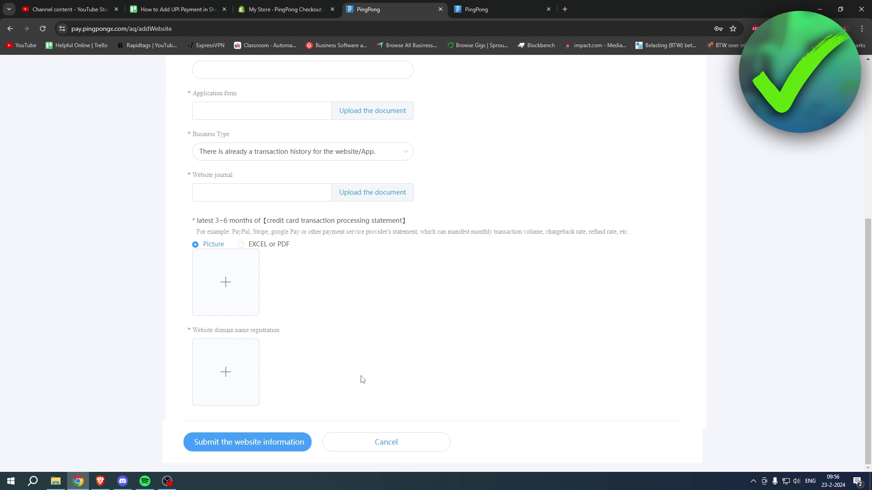
{"action": "scroll", "coordinate": [384, 372], "scroll_direction": "up", "scroll_amount": 6}
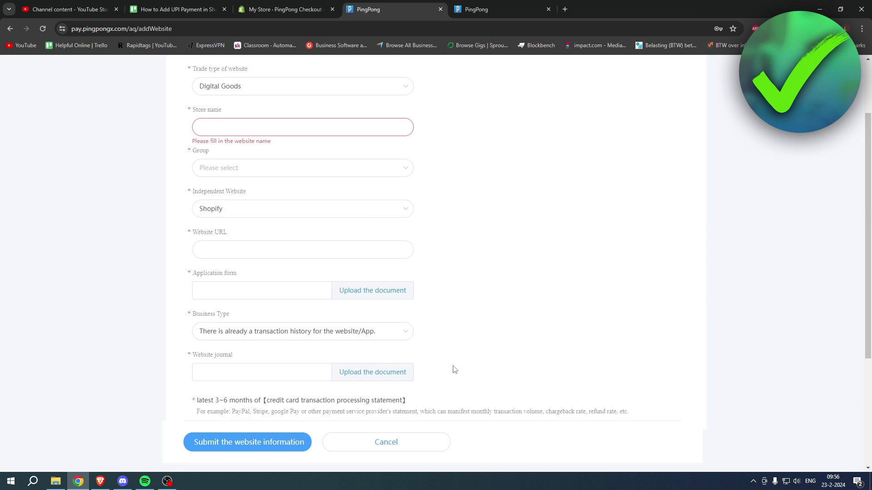
{"action": "key", "text": "ctrl+shift+Tab"}
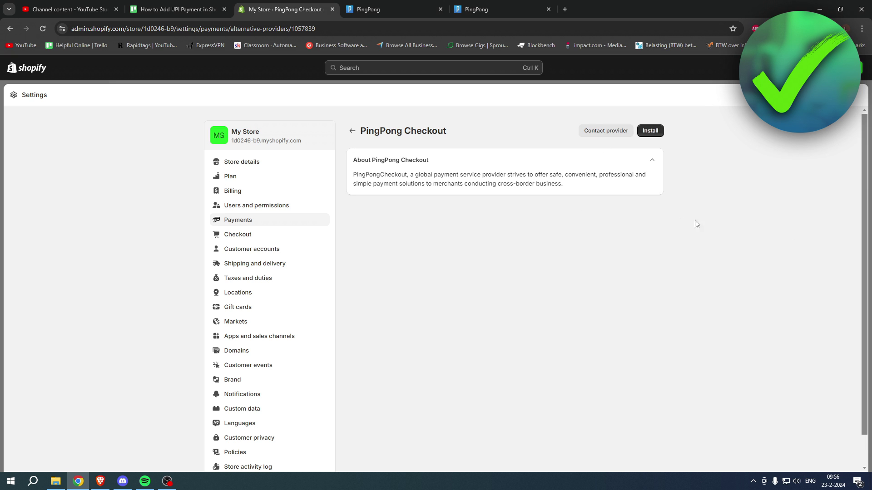
Leave the PingPong Checkout page for the Add payment method search
{"action": "left_click", "coordinate": [352, 131]}
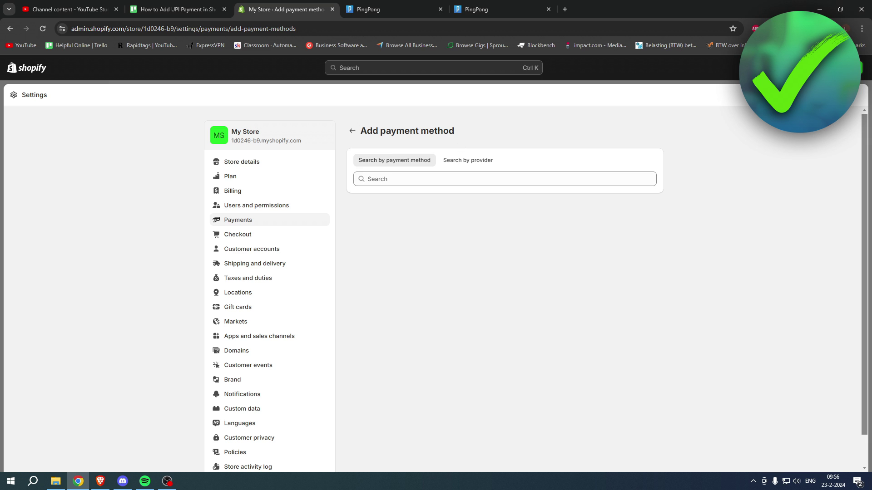